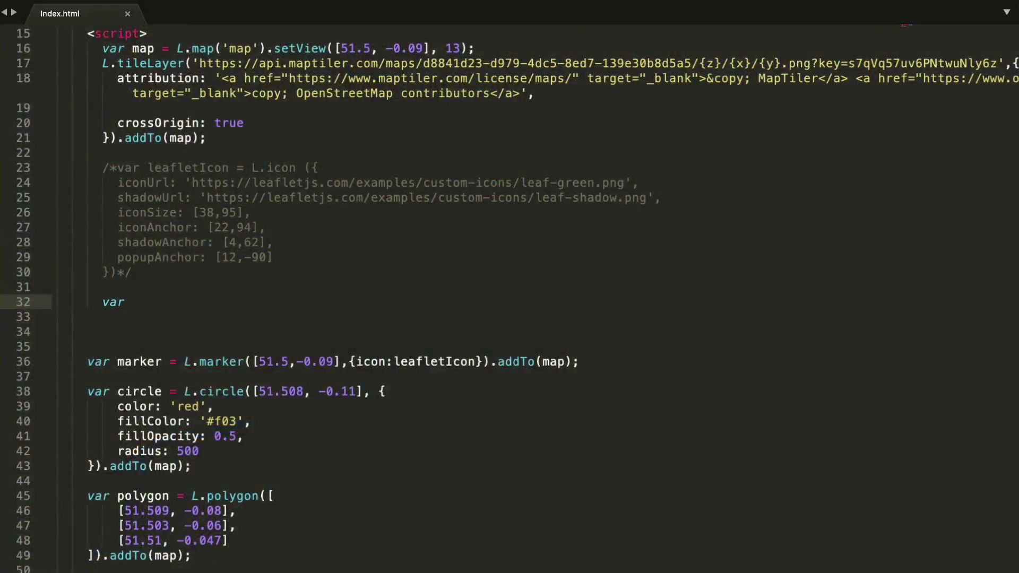
{"action": "type", "text": "LeafletIcon"}
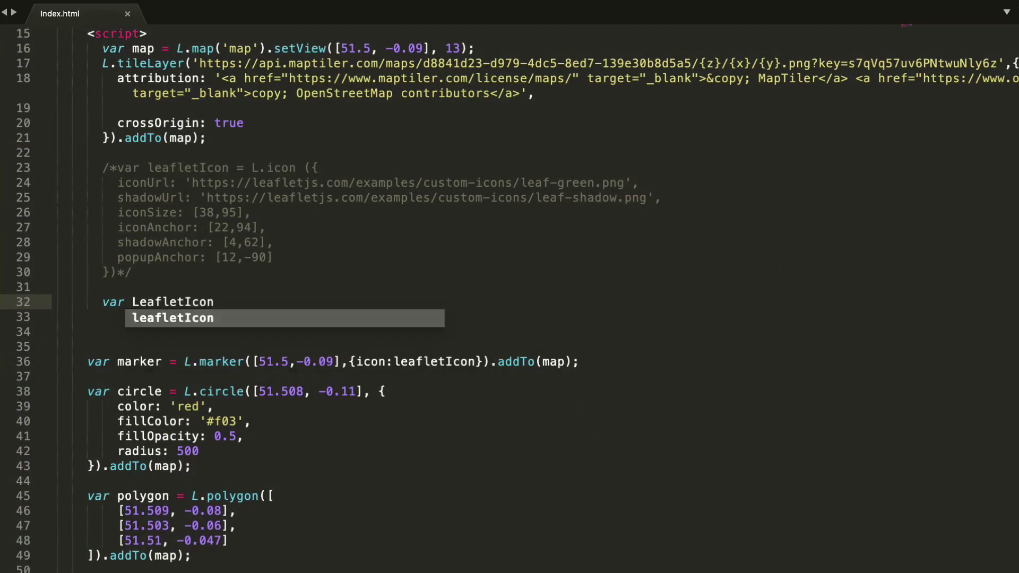
{"action": "type", "text": " = L.Icon"}
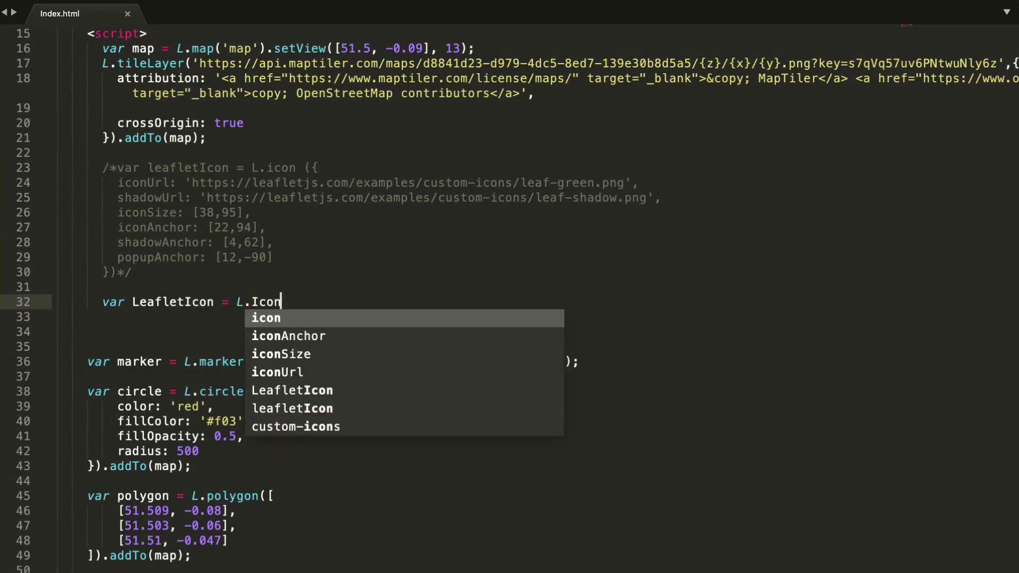
{"action": "type", "text": ".extend"}
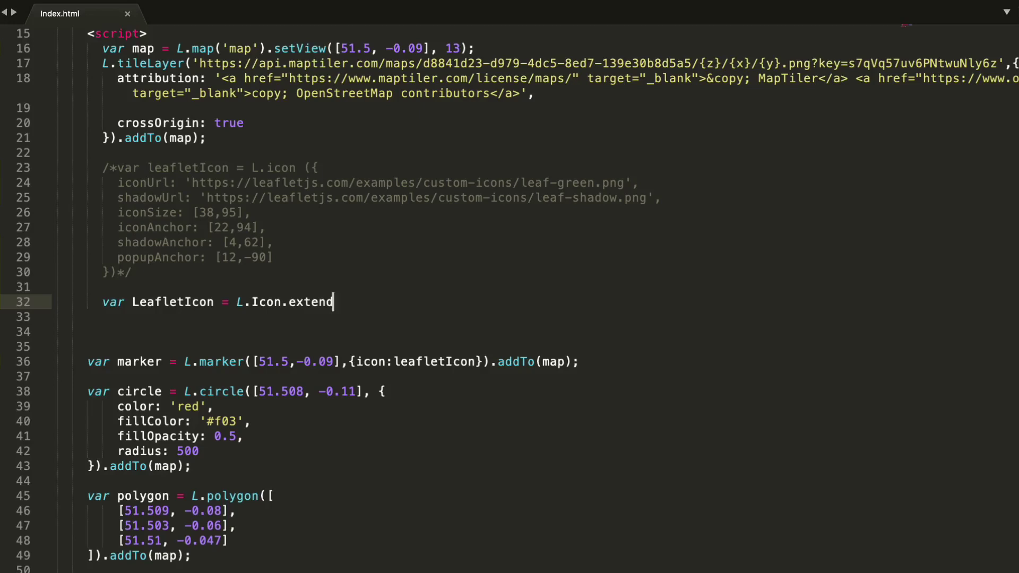
{"action": "type", "text": "({"}
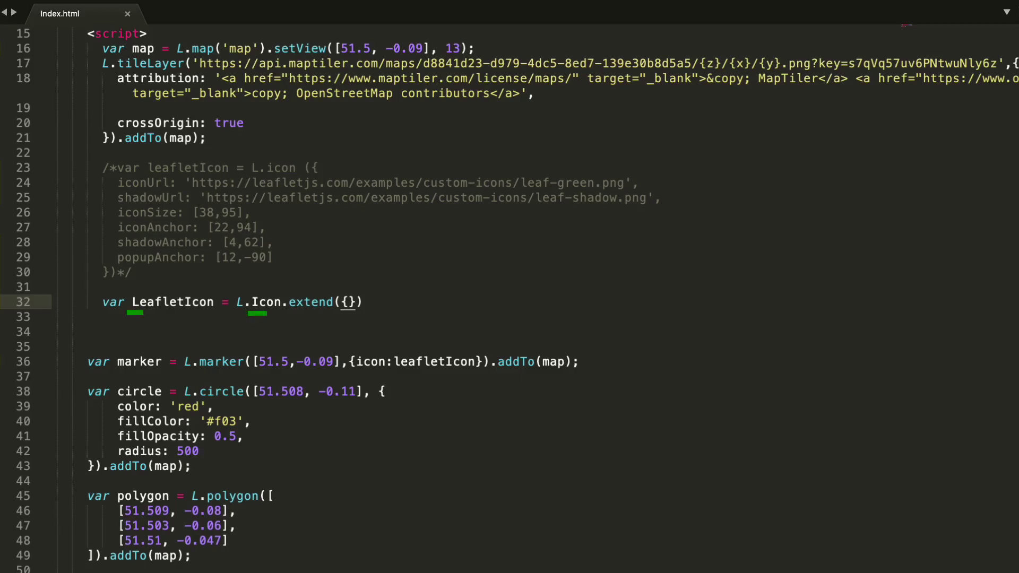
Step: Begin the LeafletIcon L.Icon.extend options with shadowUrl, iconSize and shadowSize
{"action": "key", "text": "Return"}
{"action": "type", "text": "opt"}
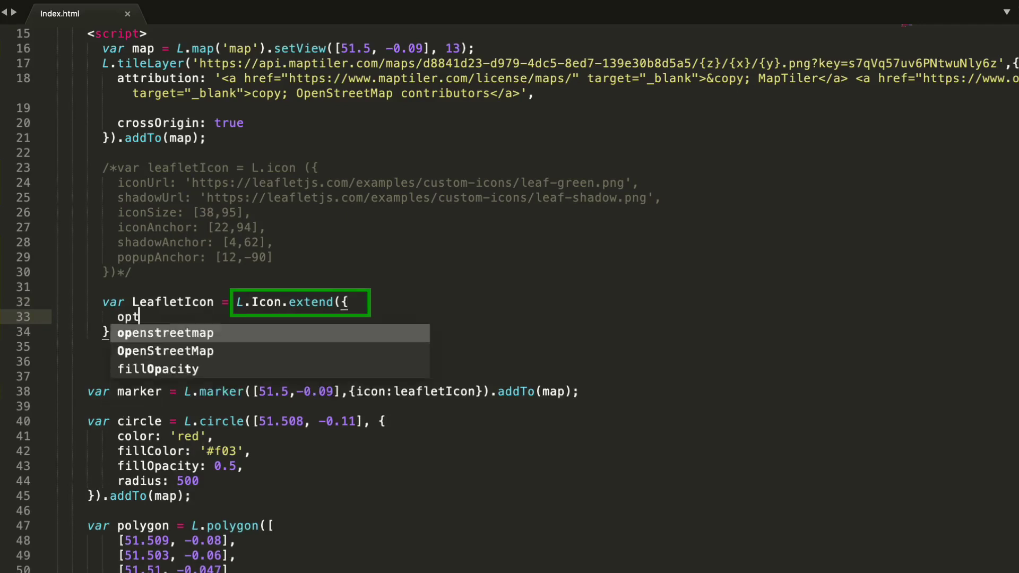
{"action": "type", "text": "ions: {"}
{"action": "key", "text": "Return"}
{"action": "type", "text": "shadow"}
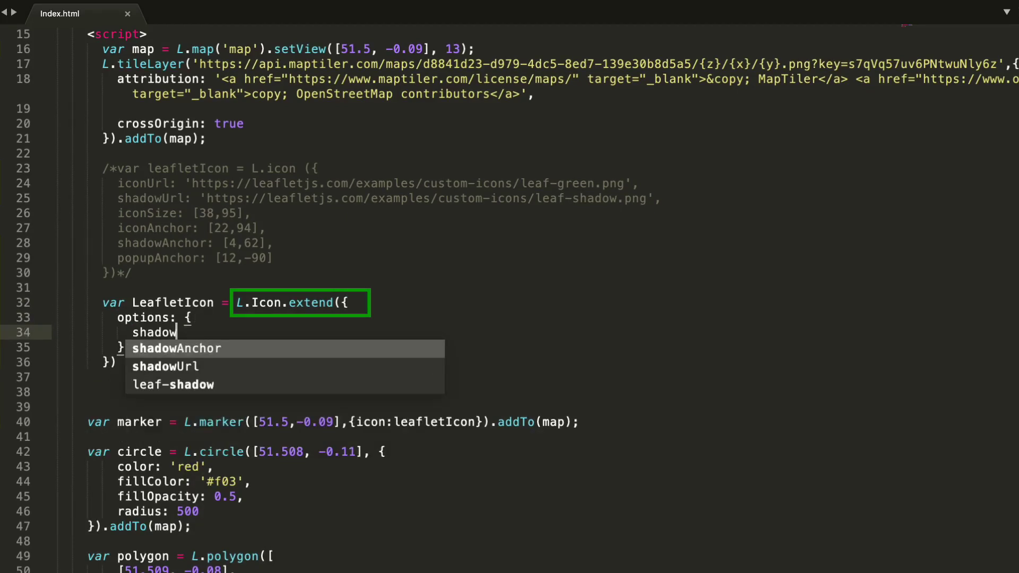
{"action": "type", "text": "Url: 'https://leafletjs.com/examples/custom-icons/leaf-shadow.png',"}
{"action": "key", "text": "Return"}
{"action": "type", "text": "iconS"}
{"action": "key", "text": "Tab"}
{"action": "type", "text": ": [38"}
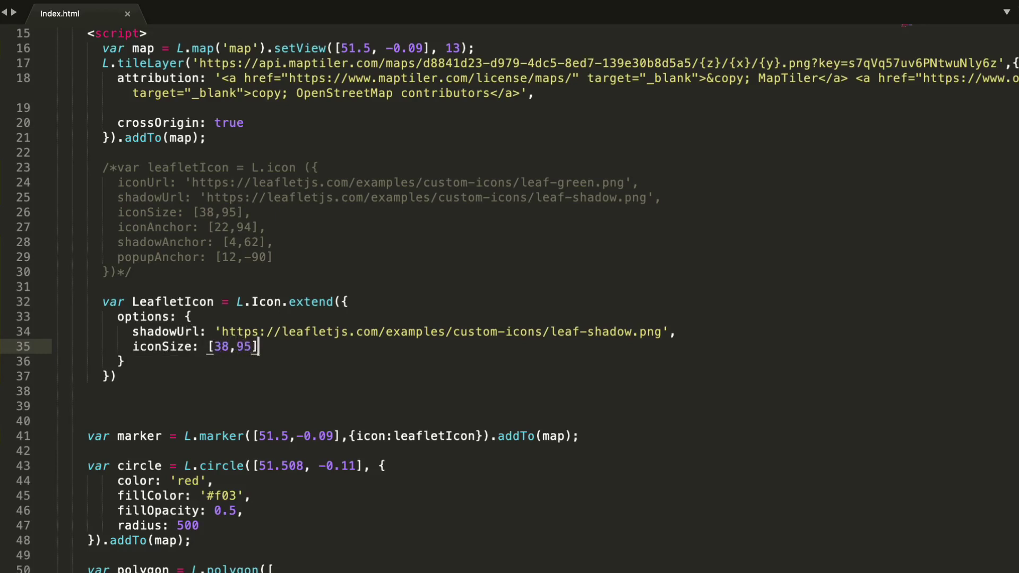
{"action": "type", "text": ","}
{"action": "key", "text": "Return"}
{"action": "type", "text": "shadowSiz"}
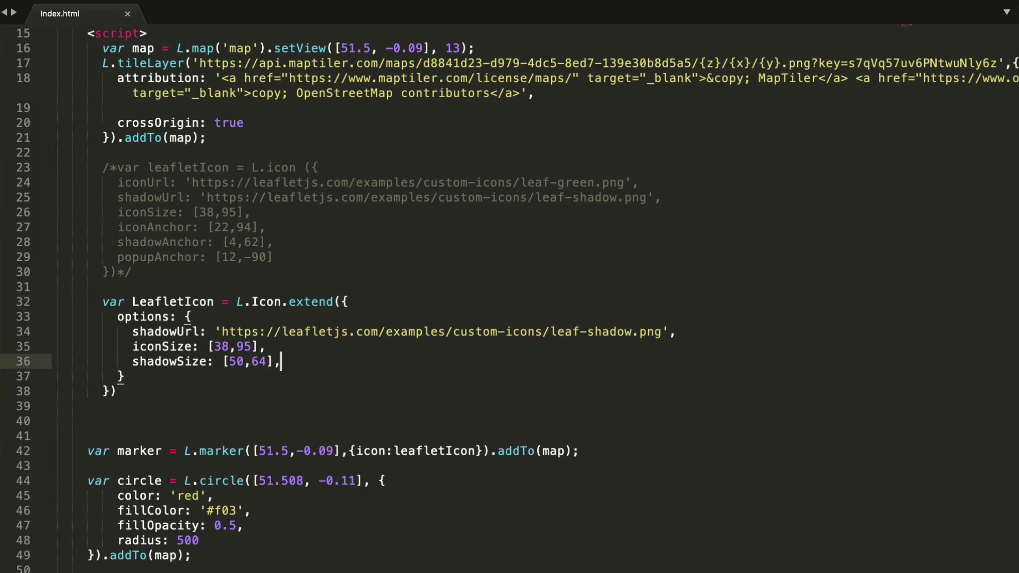
Step: Add the iconAnchor, shadowAnchor and popupAnchor options to complete the class
{"action": "key", "text": "Return"}
{"action": "type", "text": "icon"}
{"action": "key", "text": "Down"}
{"action": "key", "text": "Down"}
{"action": "key", "text": "Tab"}
{"action": "type", "text": ": [22"}
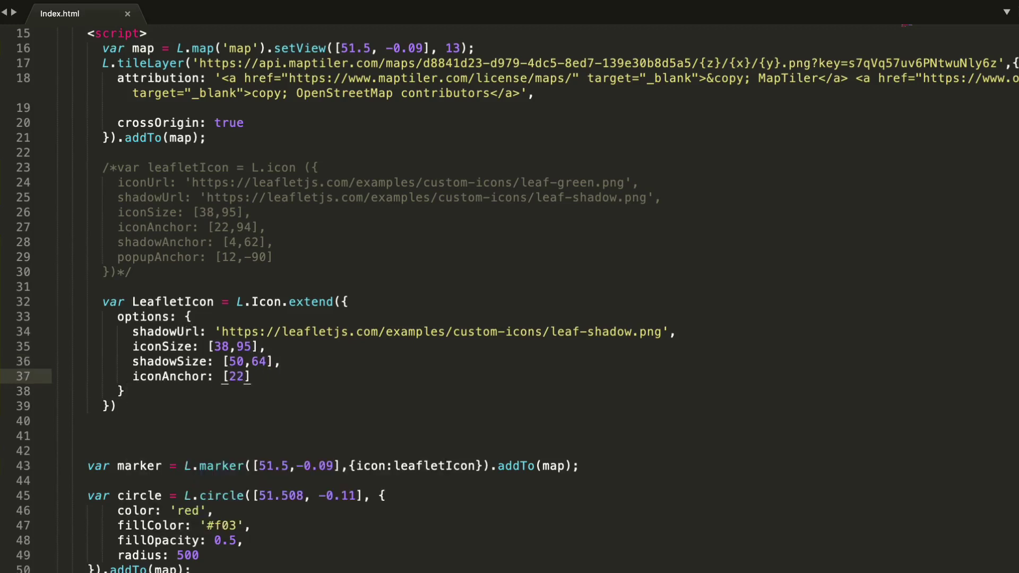
{"action": "type", "text": ",94"}
{"action": "key", "text": "Return"}
{"action": "type", "text": "shadowAn"}
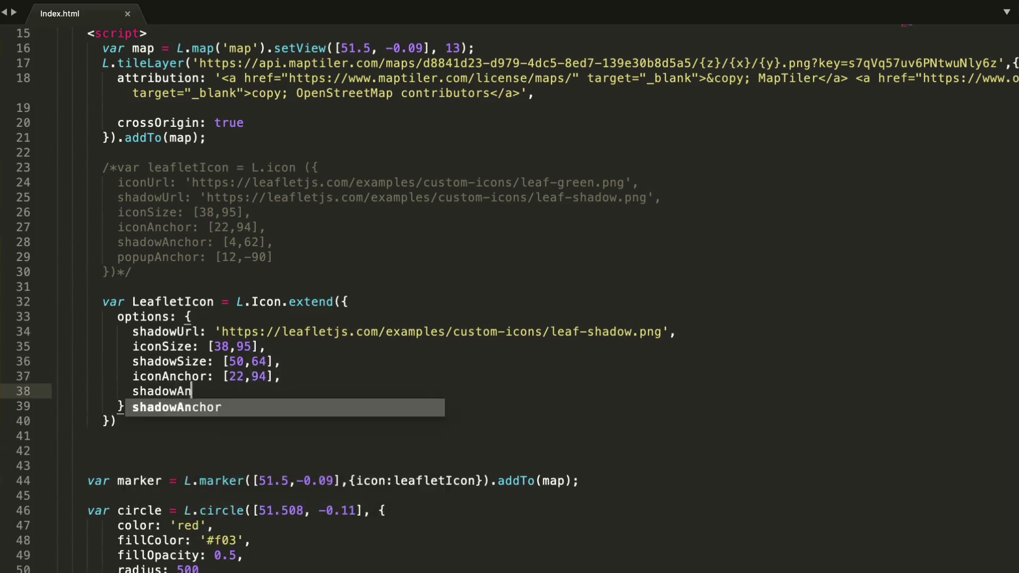
{"action": "key", "text": "Tab"}
{"action": "type", "text": ": [4,62"}
{"action": "key", "text": "Return"}
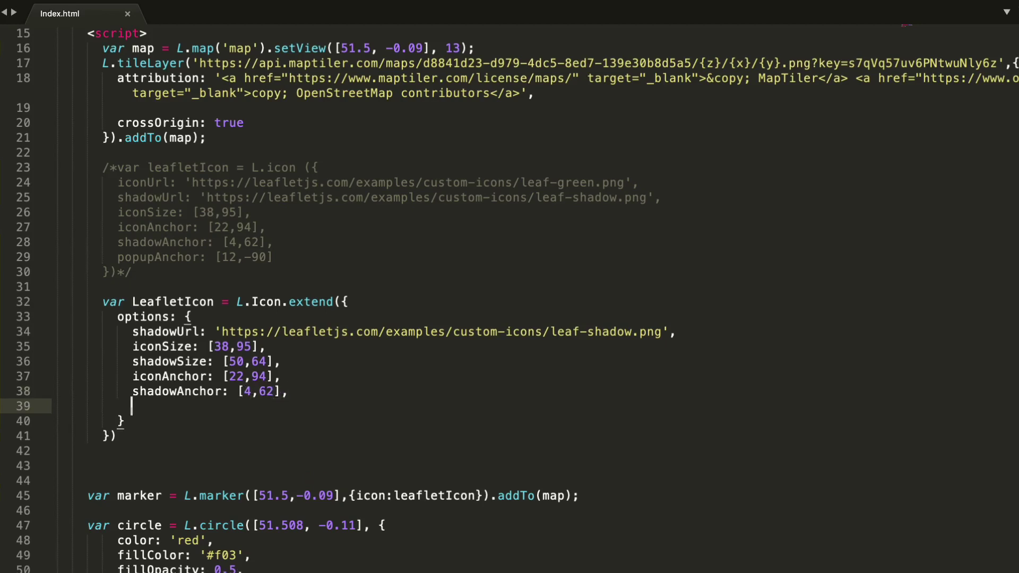
{"action": "type", "text": "popup"}
{"action": "key", "text": "Tab"}
{"action": "type", "text": ": "}
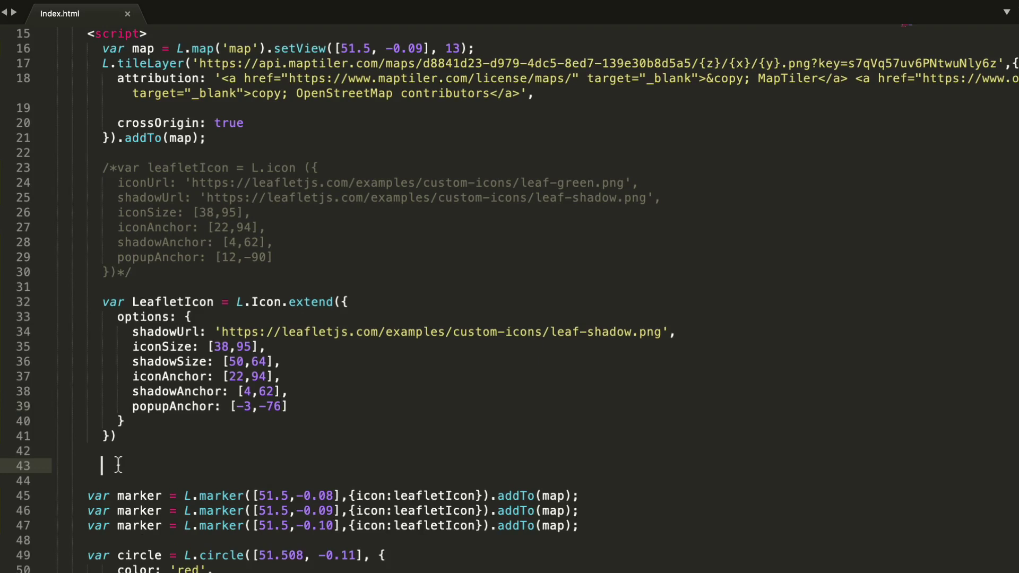
{"action": "type", "text": "var greenIcon"}
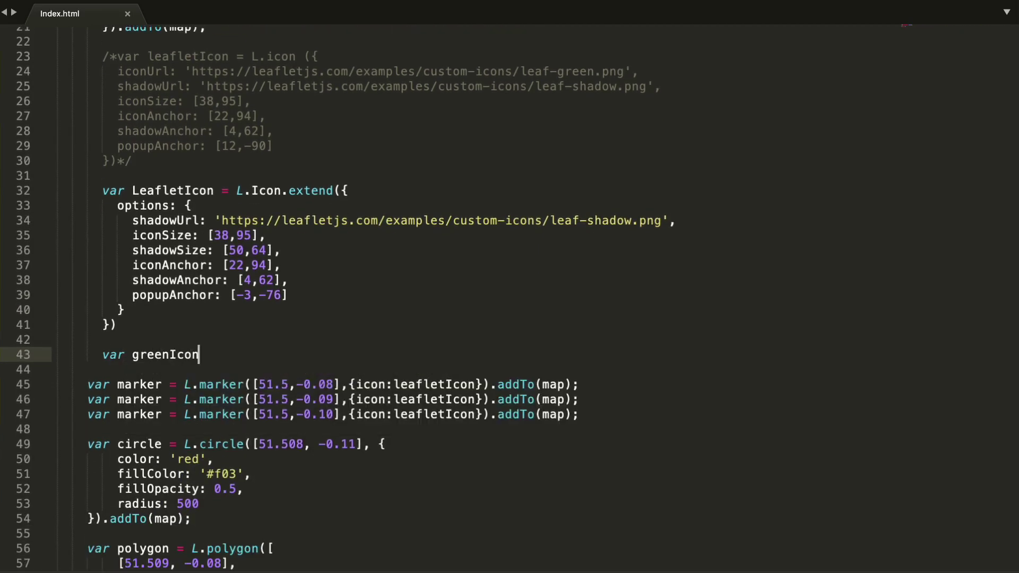
{"action": "type", "text": " = new LeafletIcon"}
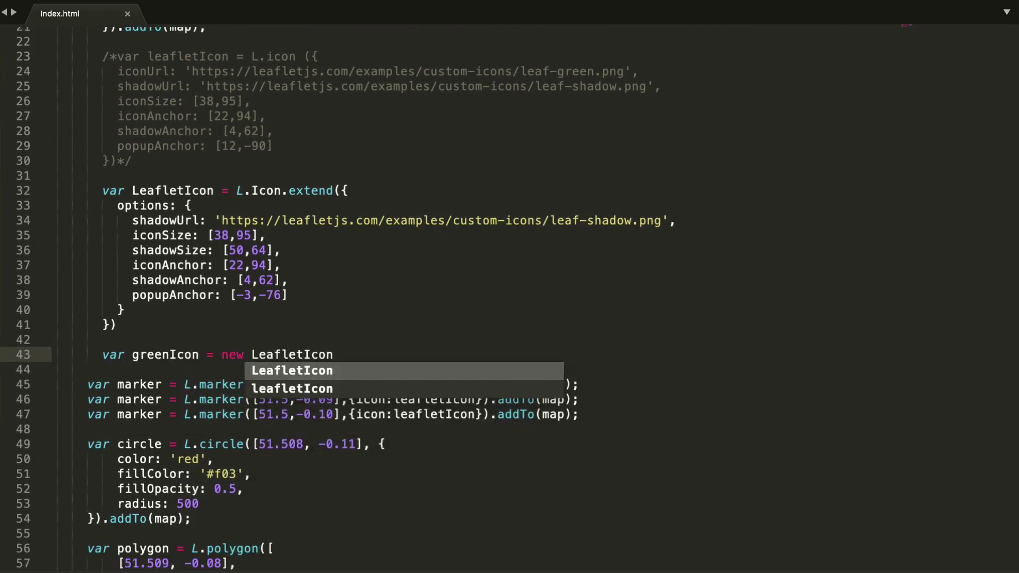
{"action": "type", "text": "({icon"}
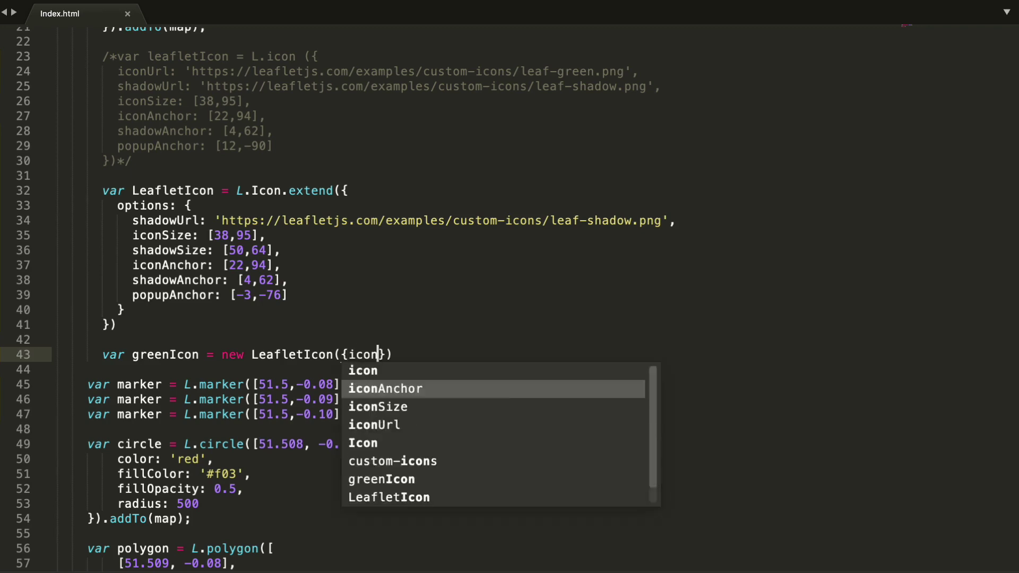
{"action": "type", "text": "Url:"}
Step: Declare greenIcon with leaf-green.png and redIcon as new LeafletIcon instances
{"action": "type", "text": "https://leafletjs.com/examples/custom-icons/leaf-green.png"}
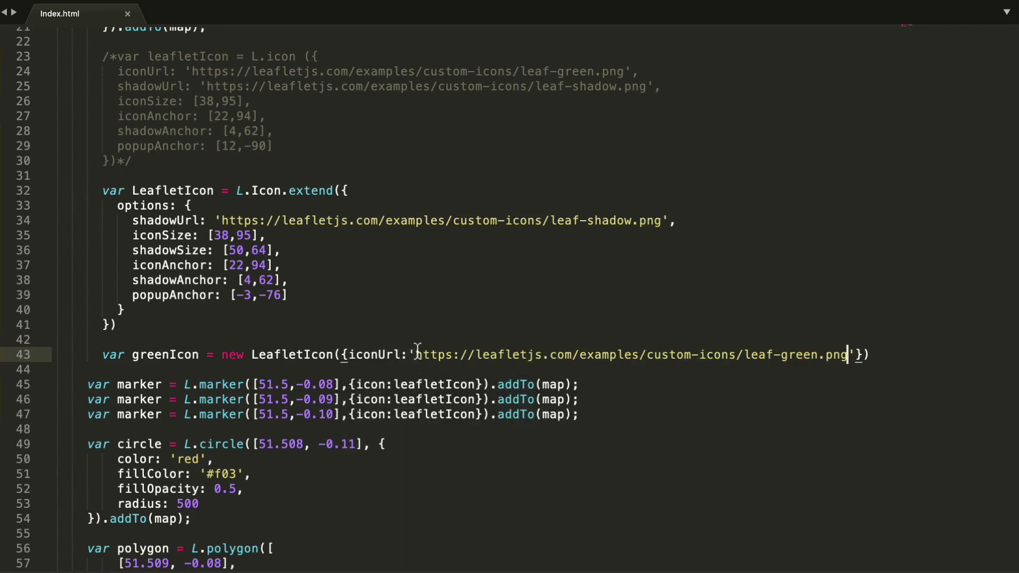
{"action": "key", "text": "Return"}
{"action": "type", "text": "redIcon ="}
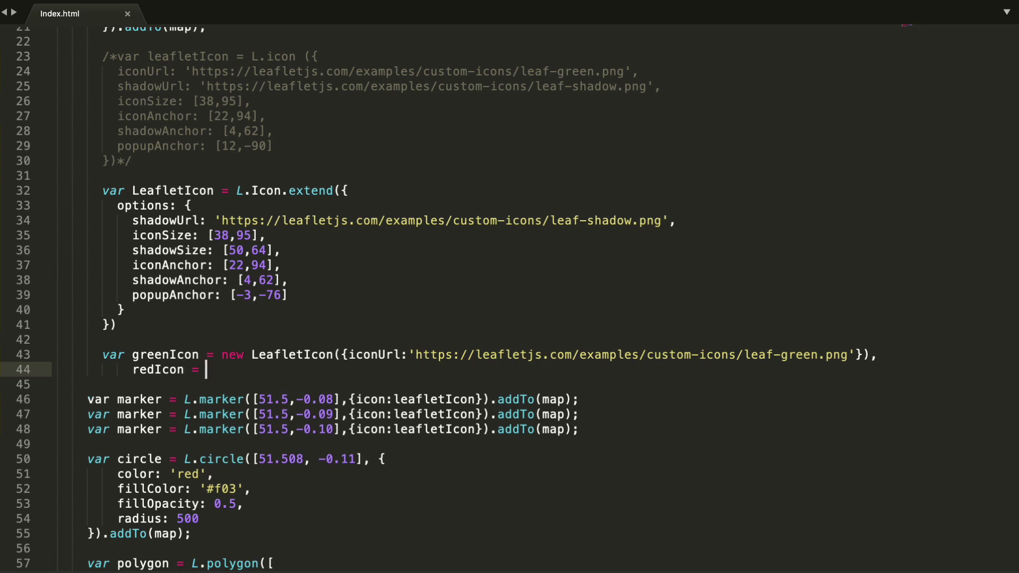
{"action": "type", "text": "new l"}
{"action": "key", "text": "Return"}
{"action": "type", "text": "{i"}
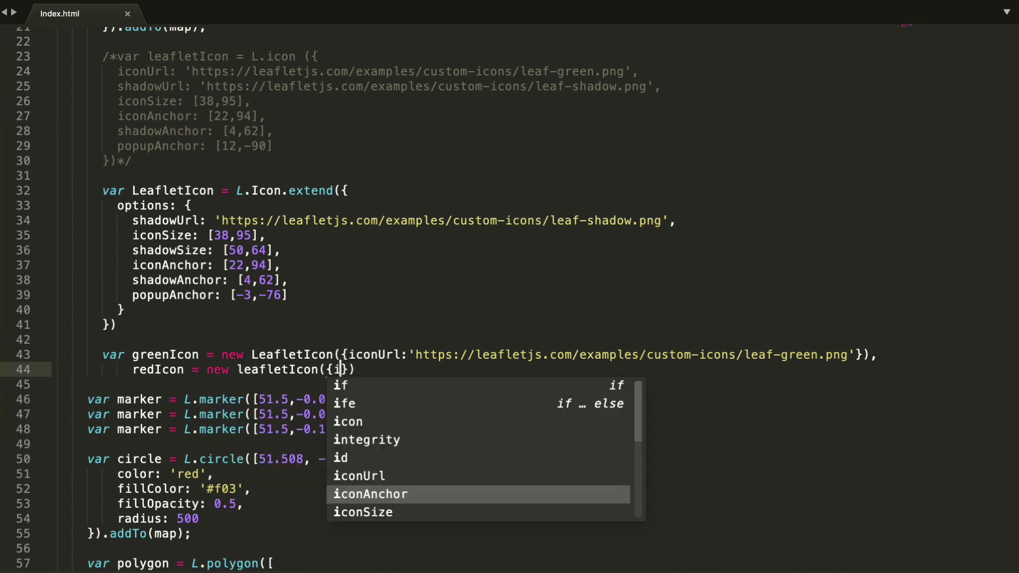
{"action": "type", "text": "con"}
{"action": "key", "text": "Return"}
{"action": "type", "text": ":'https://leafletjs.com/examples/custom-icons/leaf-red.png'}),"}
{"action": "key", "text": "Return"}
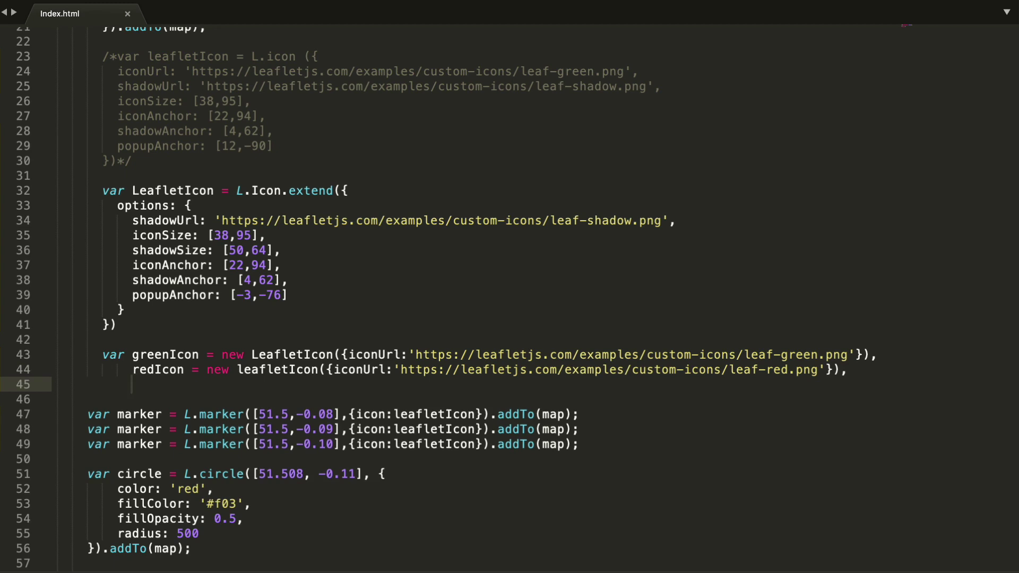
{"action": "type", "text": "= new"}
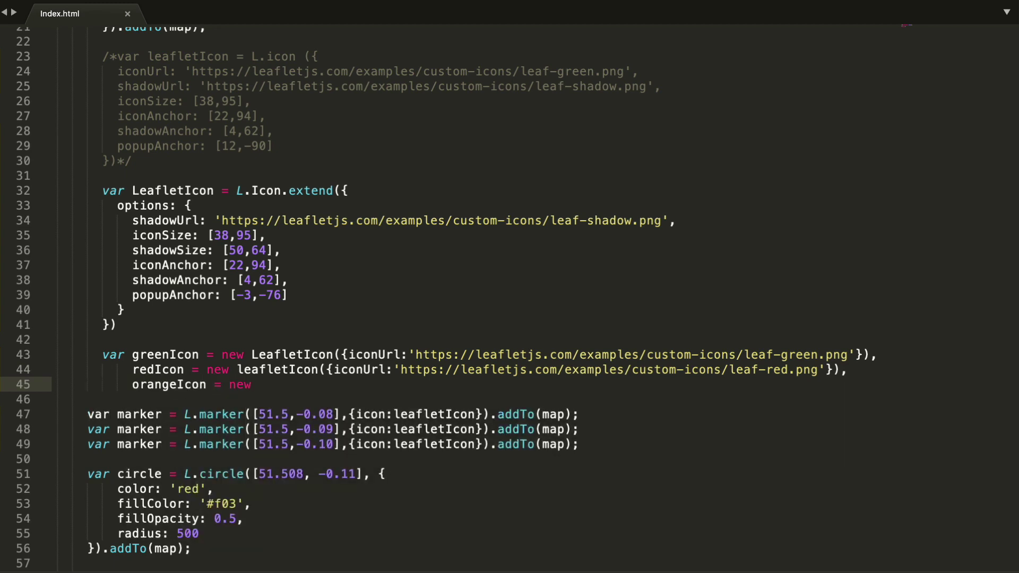
Step: Capitalise the redIcon class name and declare orangeIcon with the leaf-orange.png URL
{"action": "key", "text": "Up"}
{"action": "key", "text": "Left"}
{"action": "key", "text": "Left"}
{"action": "key", "text": "Left"}
{"action": "key", "text": "BackSpace"}
{"action": "type", "text": "L"}
{"action": "key", "text": "Down"}
{"action": "key", "text": "End"}
{"action": "type", "text": "Leafle"}
{"action": "key", "text": "Return"}
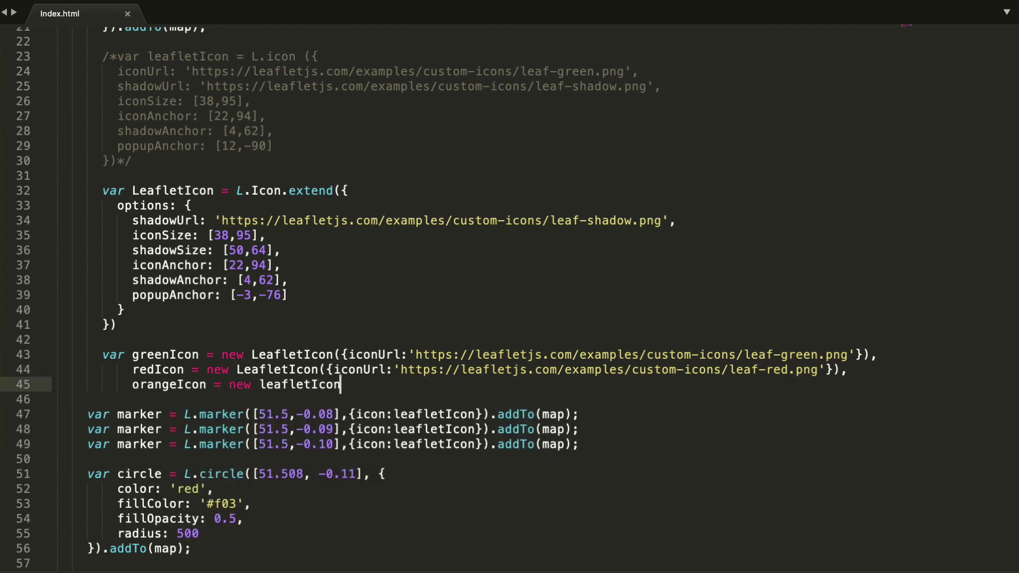
{"action": "type", "text": "{iconUrl:'https://leafletjs.com/examples/custom-icons/leaf-orange.png'})"}
{"action": "type", "text": "https://leafletjs.com/examples/custom-icons/leaf-orange.png"}
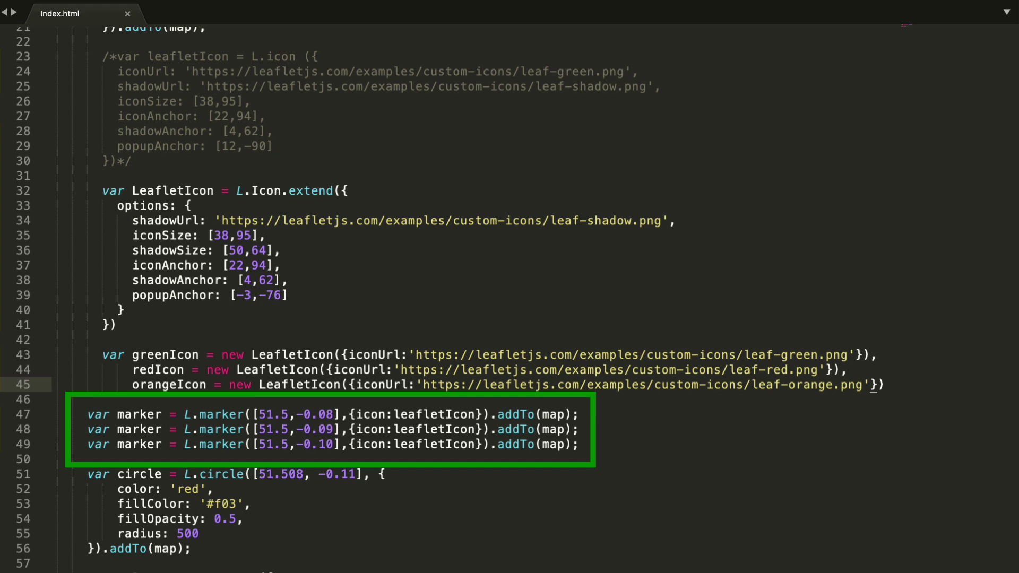
Step: Replace leafletIcon in the three markers with greenIcon, redIcon and orangeIcon
{"action": "double_click", "coordinate": [450, 415]}
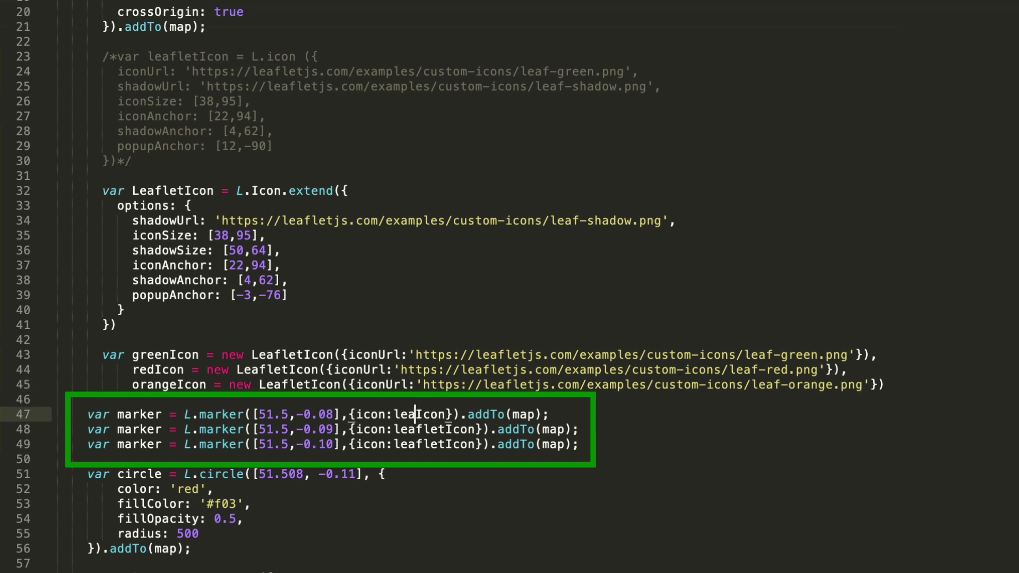
{"action": "type", "text": "greenIcon"}
{"action": "left_click", "coordinate": [430, 429]}
{"action": "key", "text": "BackSpace"}
{"action": "key", "text": "BackSpace"}
{"action": "key", "text": "BackSpace"}
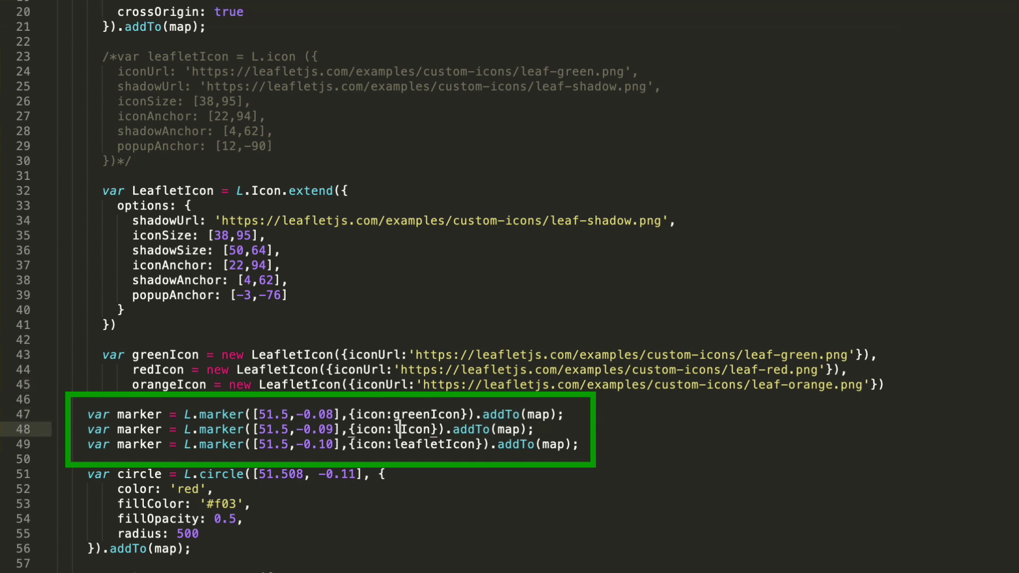
{"action": "type", "text": "red"}
{"action": "left_click", "coordinate": [446, 444]}
{"action": "key", "text": "BackSpace"}
{"action": "key", "text": "BackSpace"}
{"action": "key", "text": "BackSpace"}
{"action": "key", "text": "BackSpace"}
{"action": "key", "text": "BackSpace"}
{"action": "type", "text": "or"}
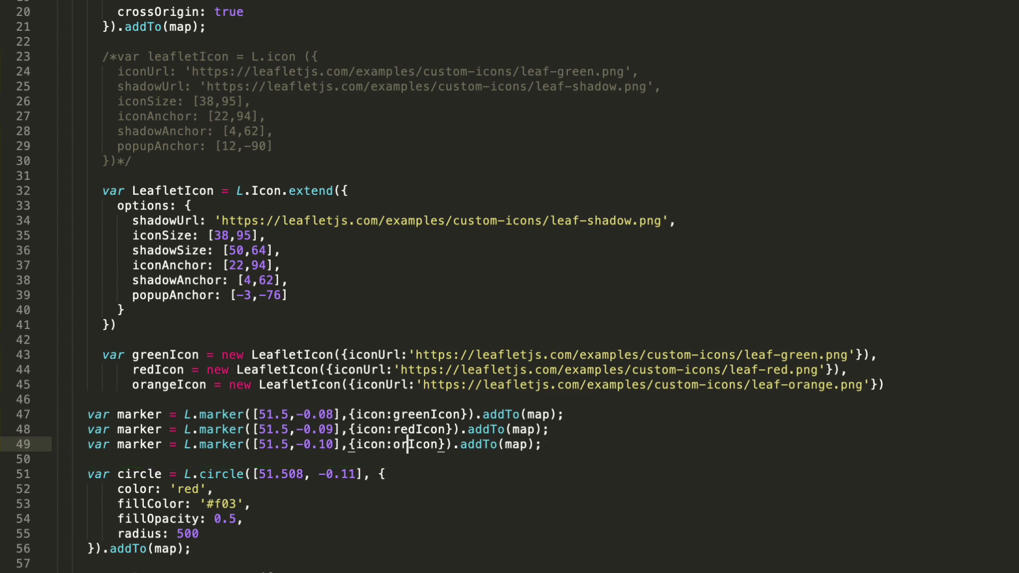
{"action": "type", "text": "ange"}
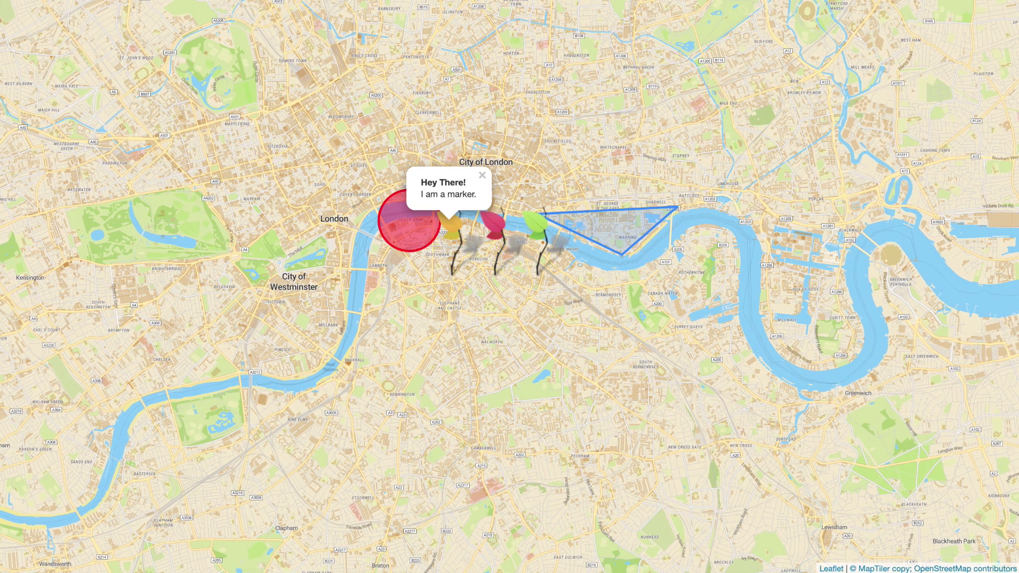